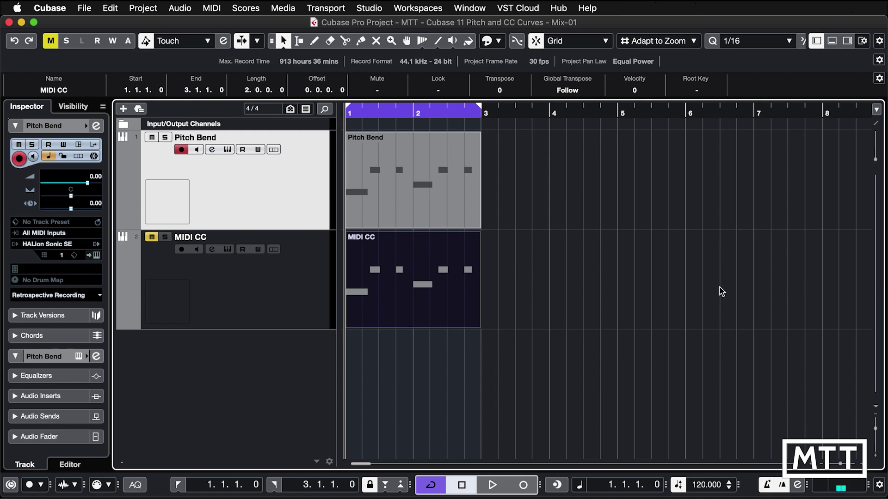
Play the Pitch Bend and MIDI CC parts once, stop, then select the Pitch Bend part
key(space)
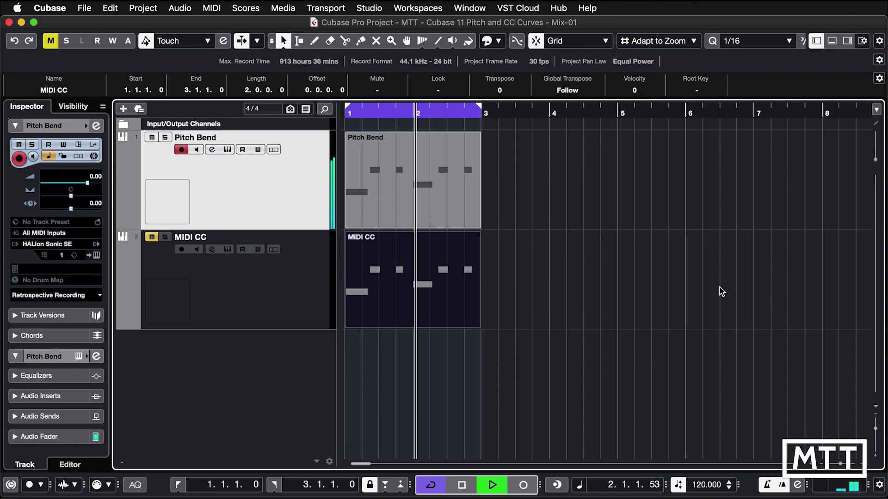
key(space)
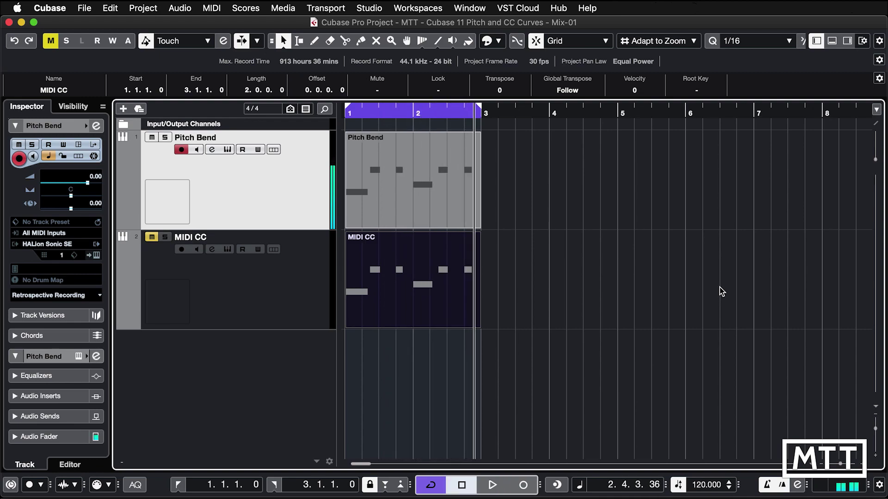
click(553, 206)
click(370, 213)
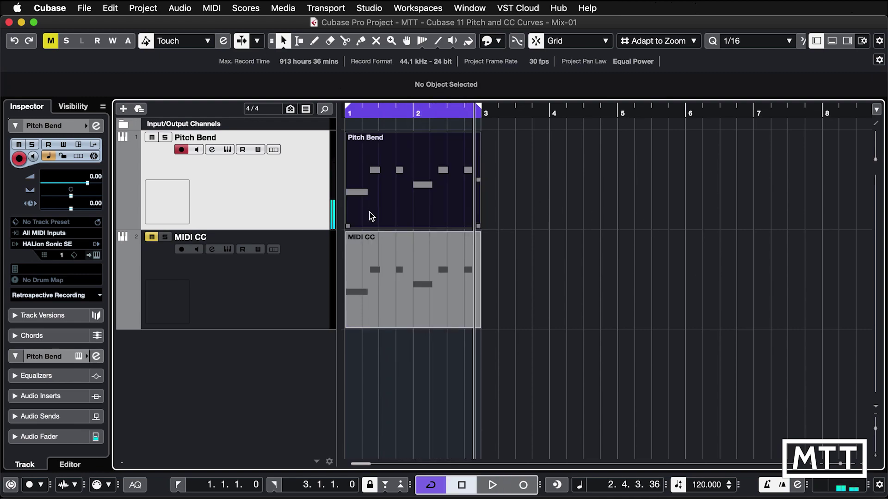
Open the Pitch Bend part in a taller Key Editor with the controller lane set to Pitchbend
double_click(370, 213)
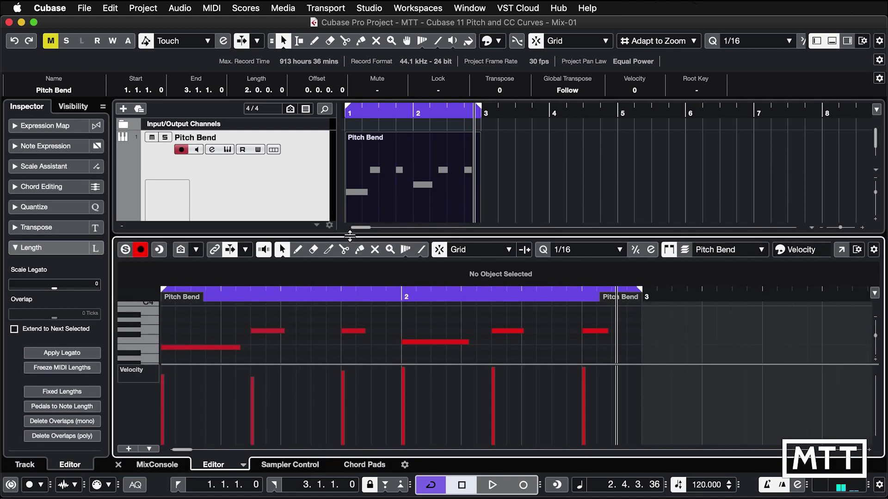
drag(350, 234, 350, 147)
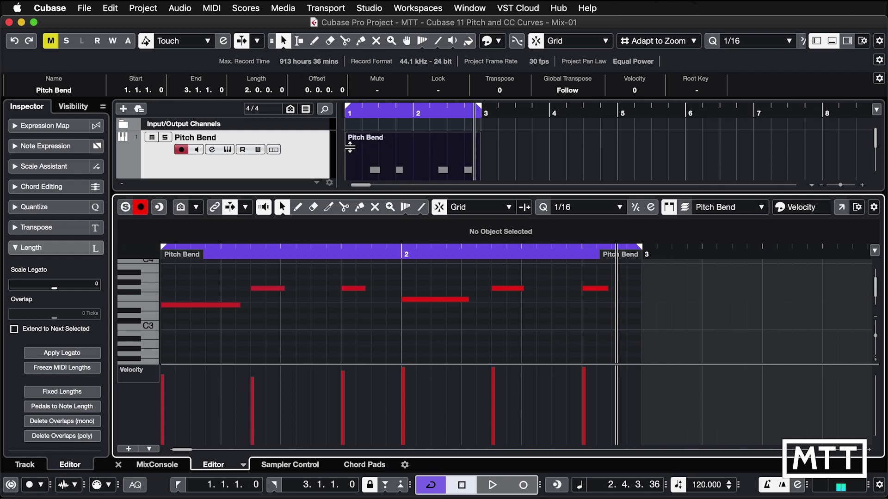
click(134, 370)
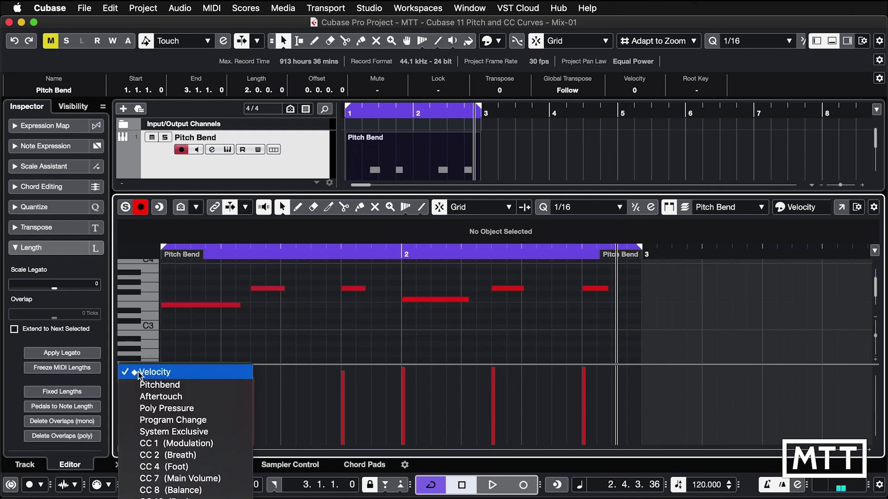
click(157, 386)
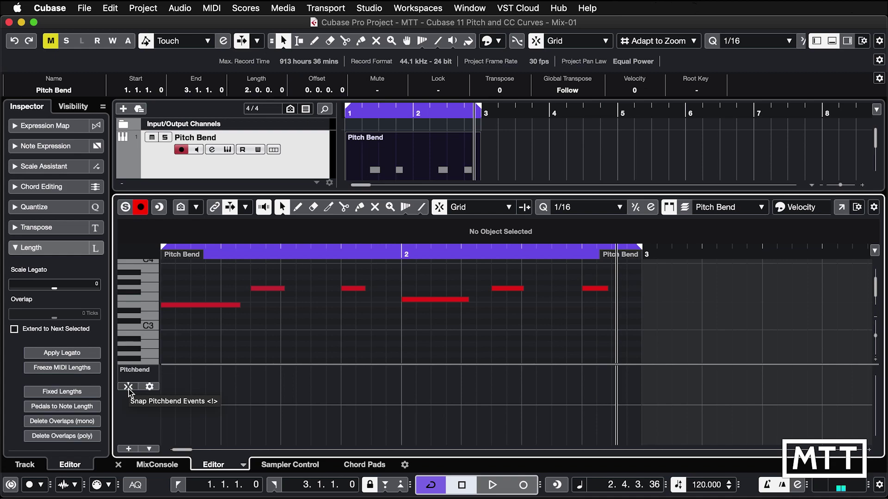
Turn on pitch-bend snapping and show the semitone grid (+2 to −2) in the Pitchbend lane
click(129, 390)
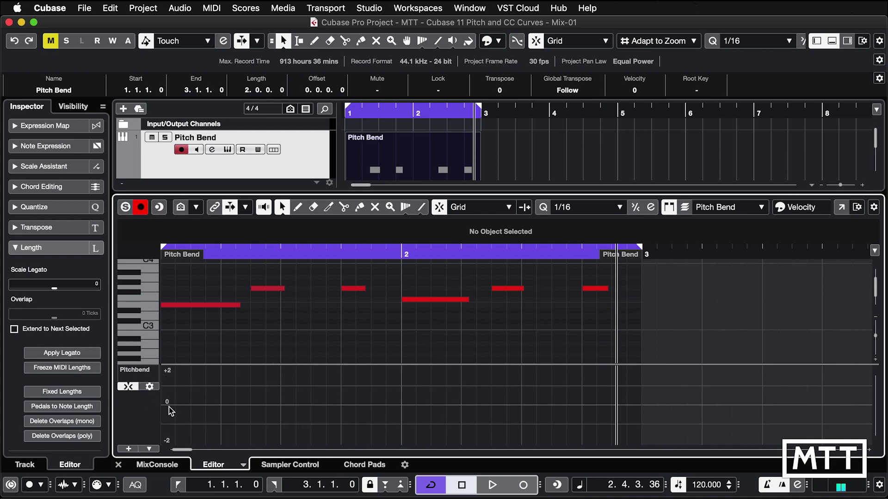
click(149, 387)
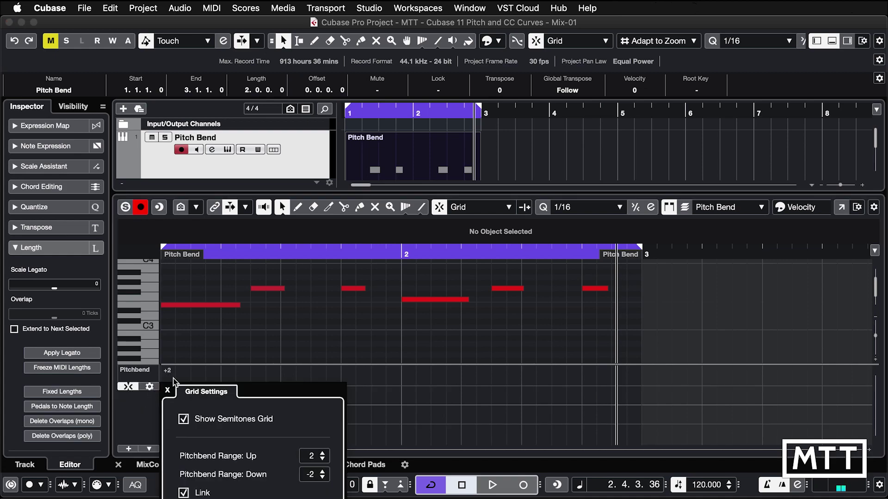
click(183, 419)
click(139, 418)
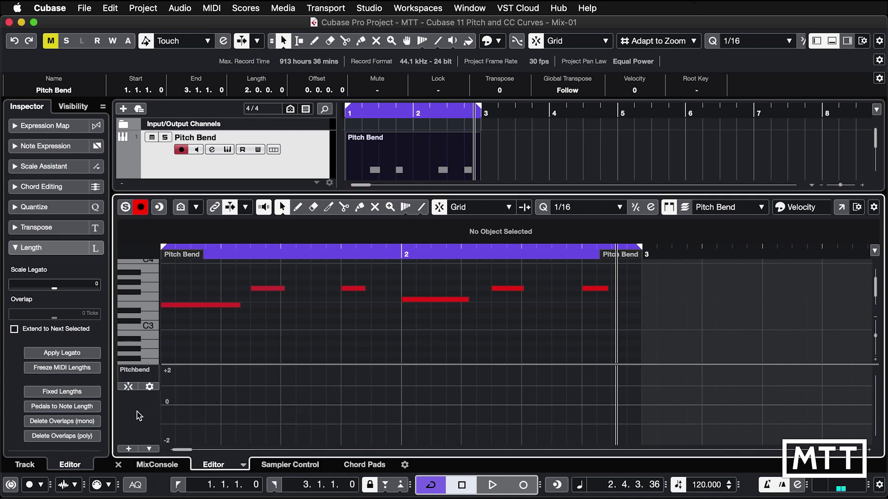
click(130, 387)
Draw pitch-bend points at 0 and 1.00 around beat 1.2, then zoom into the opening beats
right_click(208, 402)
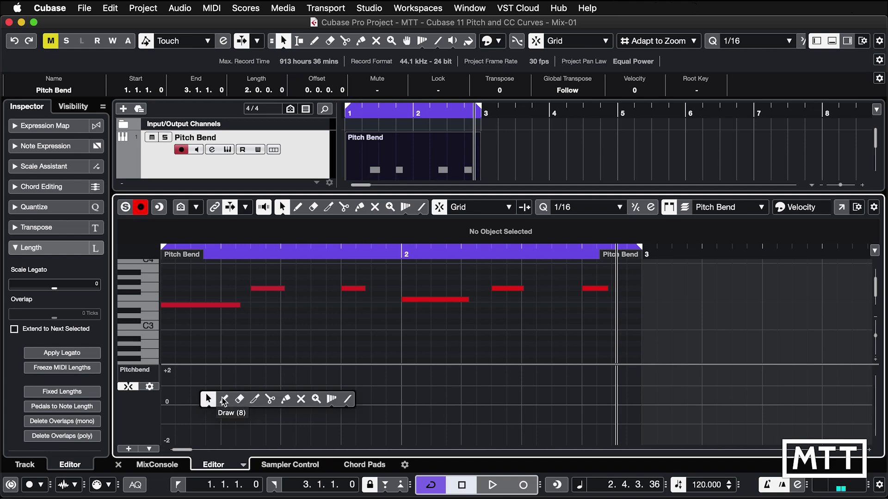
click(228, 396)
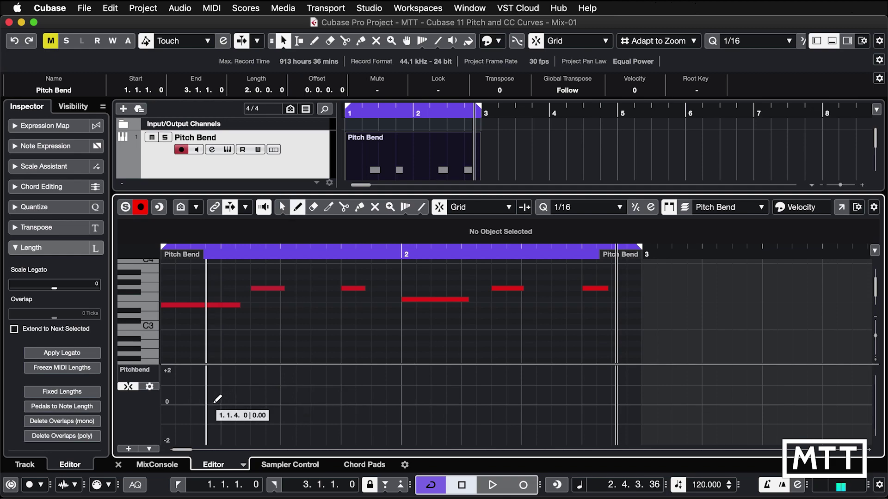
click(215, 402)
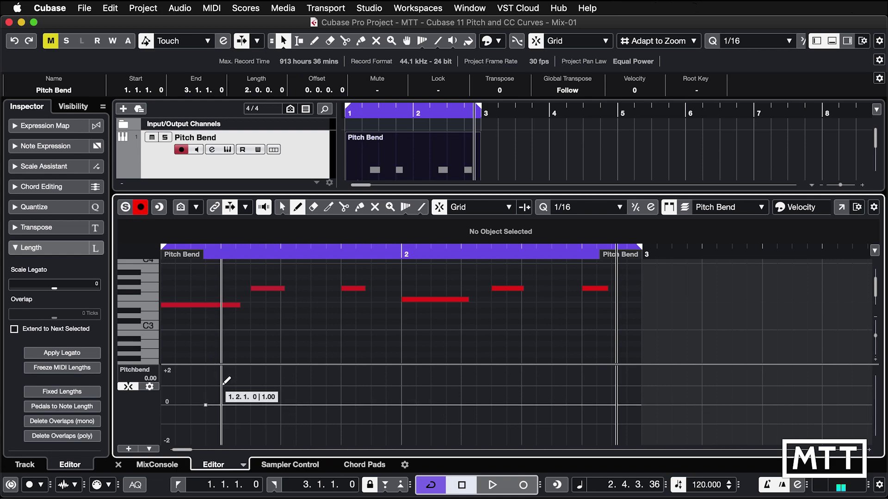
click(221, 385)
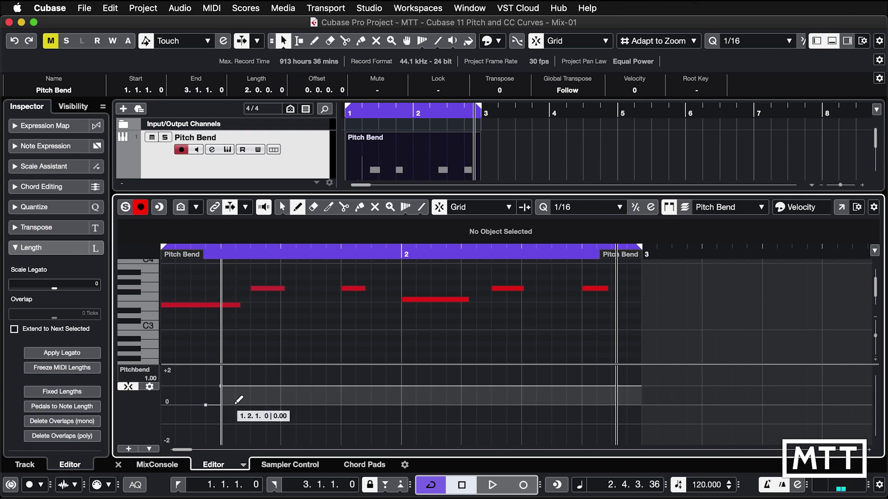
scroll(238, 385, right, 5)
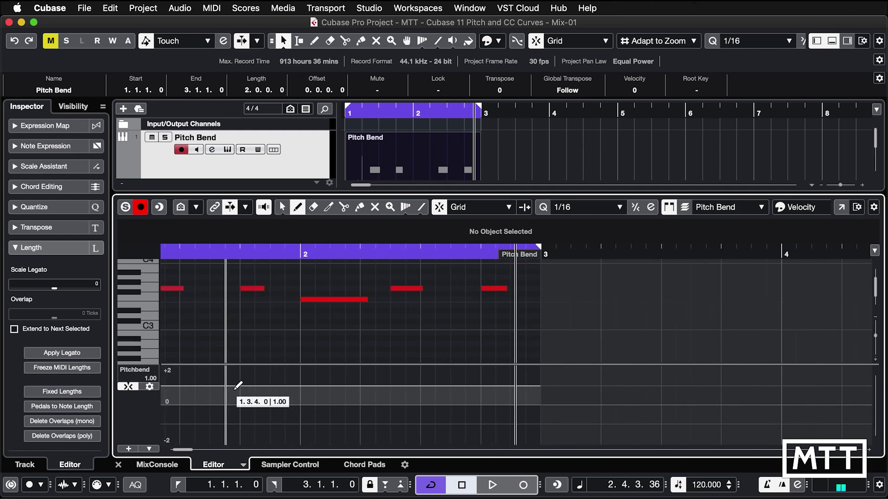
key(Home)
key(h)
key(h)
key(h)
key(h)
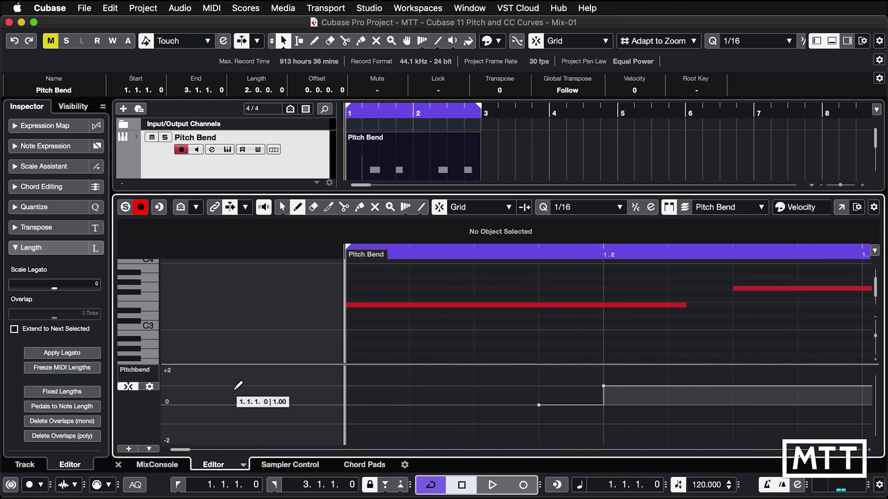
Curve the rise to 1.00, add a return point at 0, and round the fall back by 1.2.2
click(283, 207)
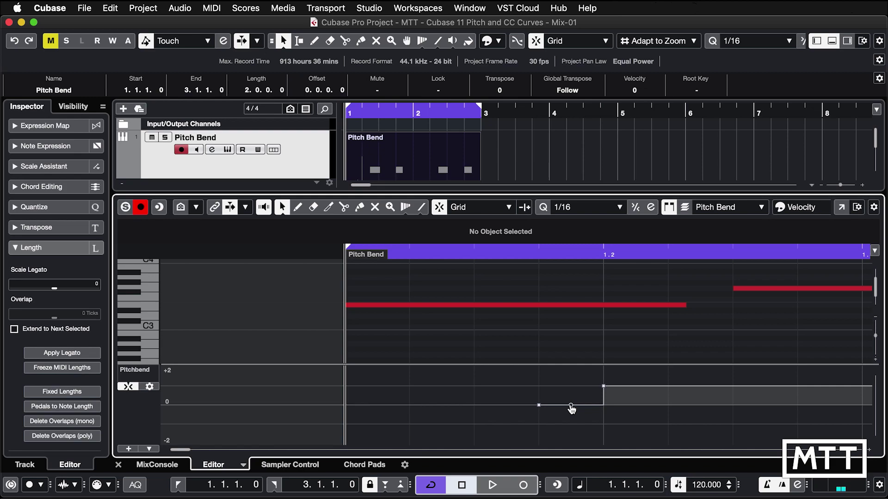
mouse_move(572, 410)
mouse_down()
mouse_move(573, 396)
mouse_move(586, 403)
mouse_move(569, 397)
mouse_up()
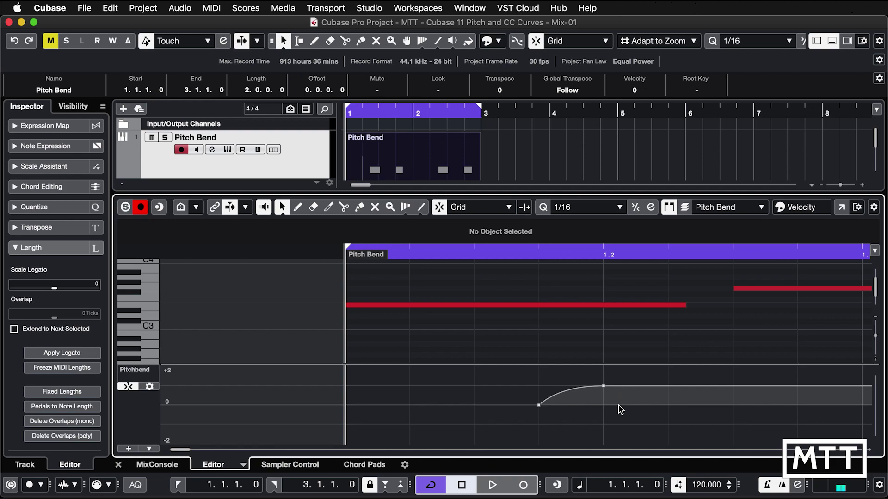
click(297, 206)
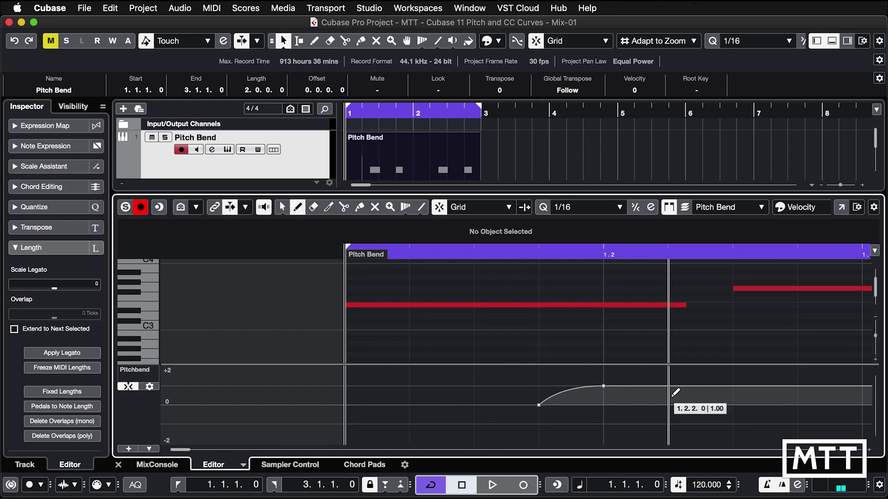
click(671, 403)
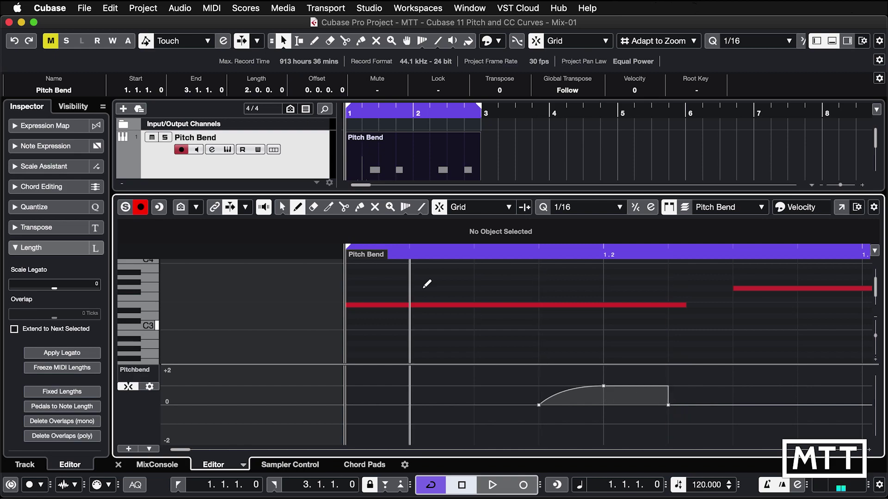
click(282, 207)
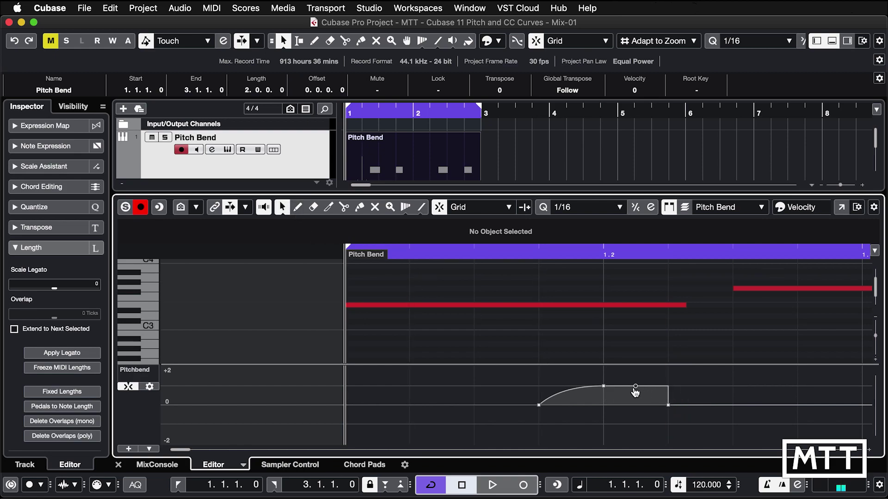
drag(637, 393, 647, 396)
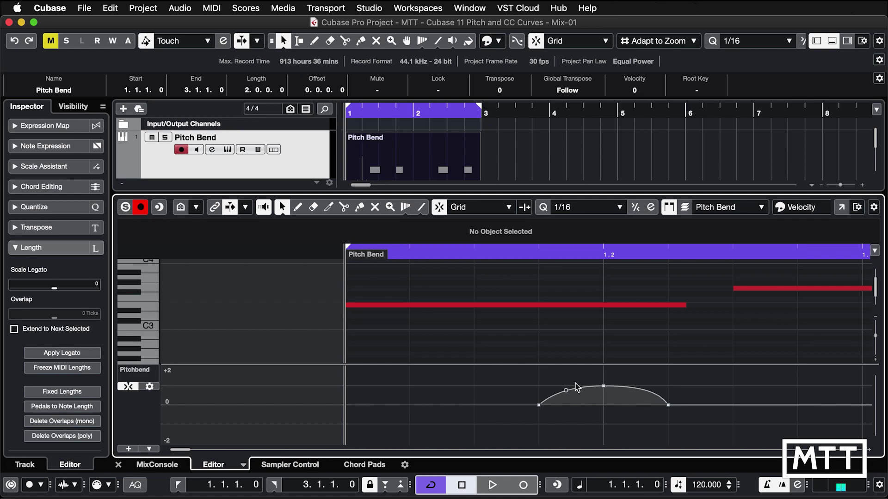
Play back the arched bend, stop at 1.4.2.71, and zoom out to show the whole part
key(space)
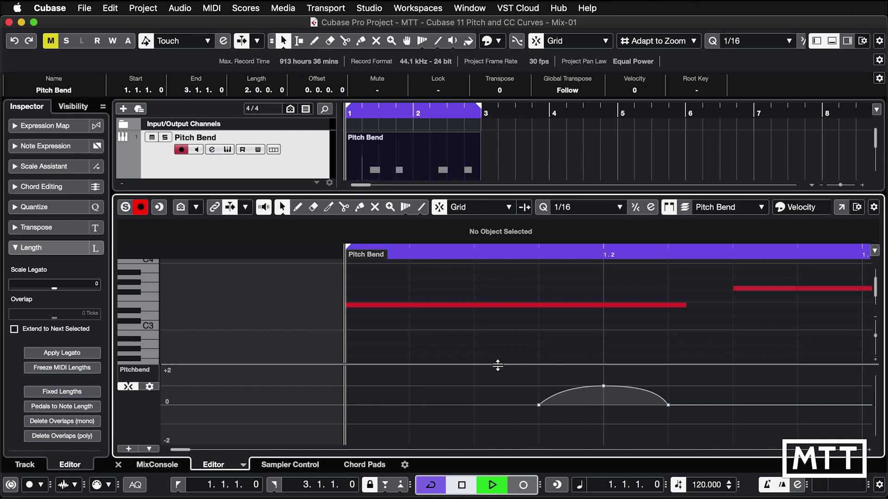
key(space)
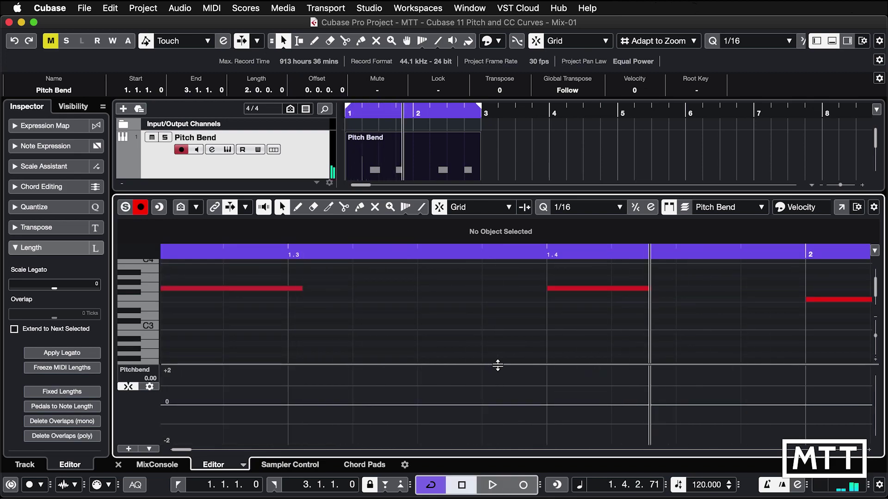
key(g)
key(g)
key(g)
key(g)
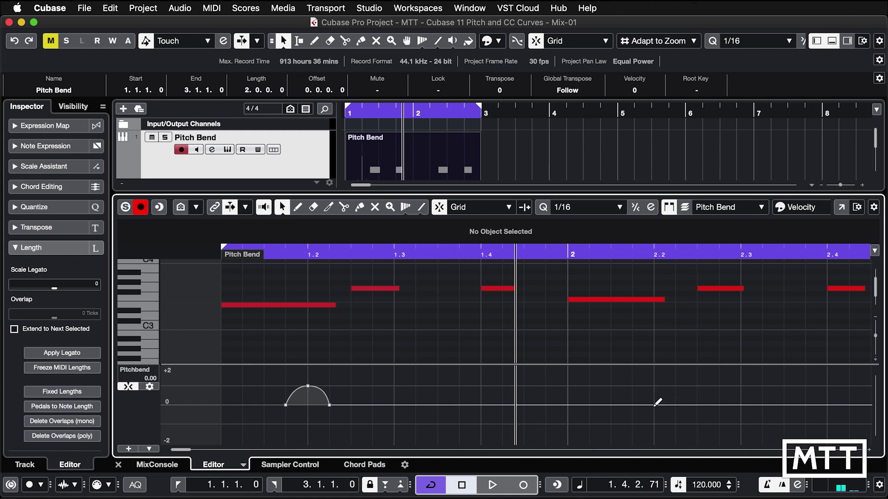
Draw a second bend from 0 up to +2 at 2.2.1.0 and curve its rise and drop
click(298, 208)
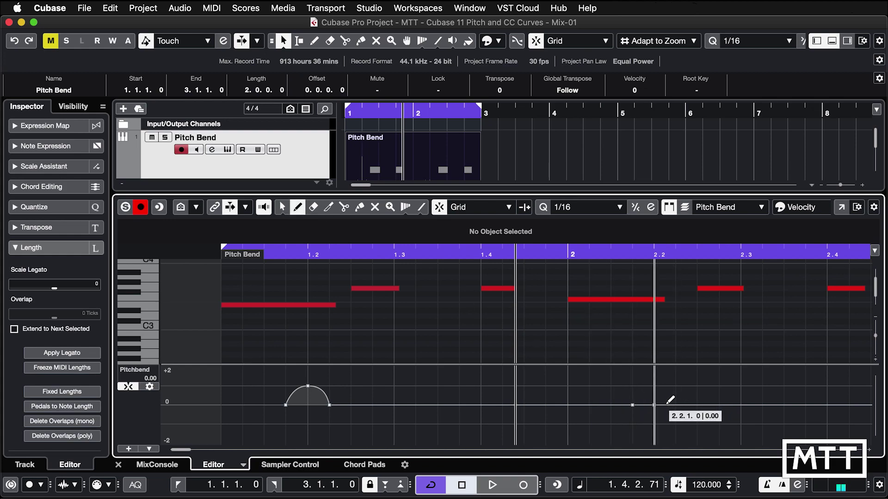
click(676, 405)
click(660, 365)
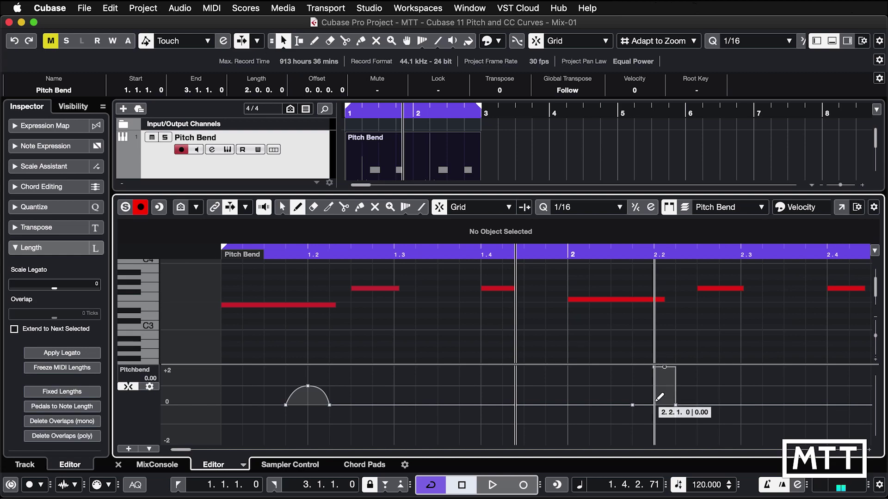
key(1)
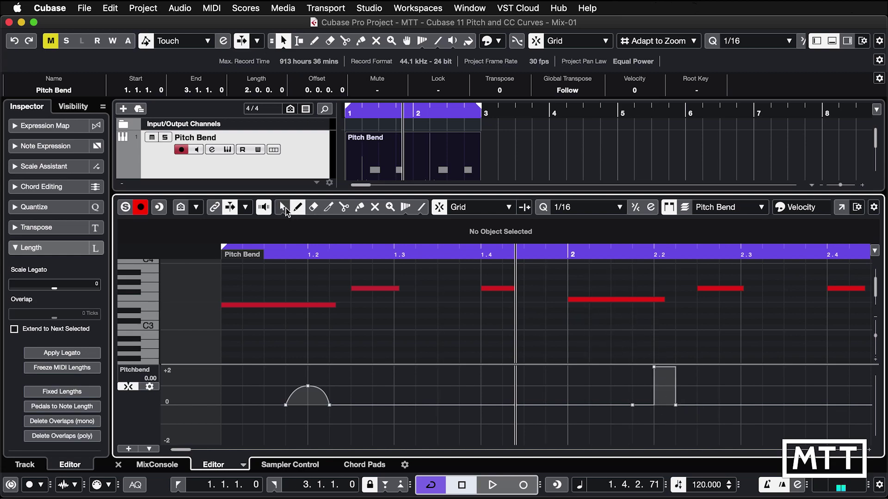
drag(643, 405, 643, 378)
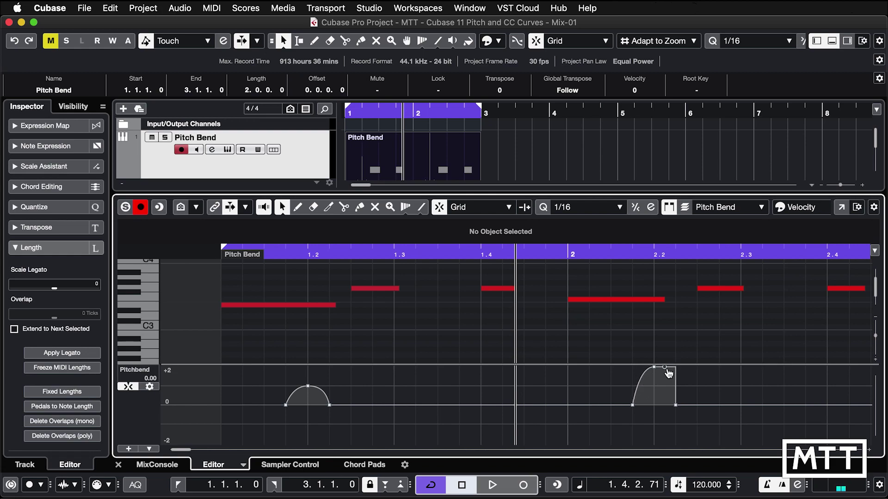
drag(667, 375, 669, 378)
click(421, 208)
click(421, 208)
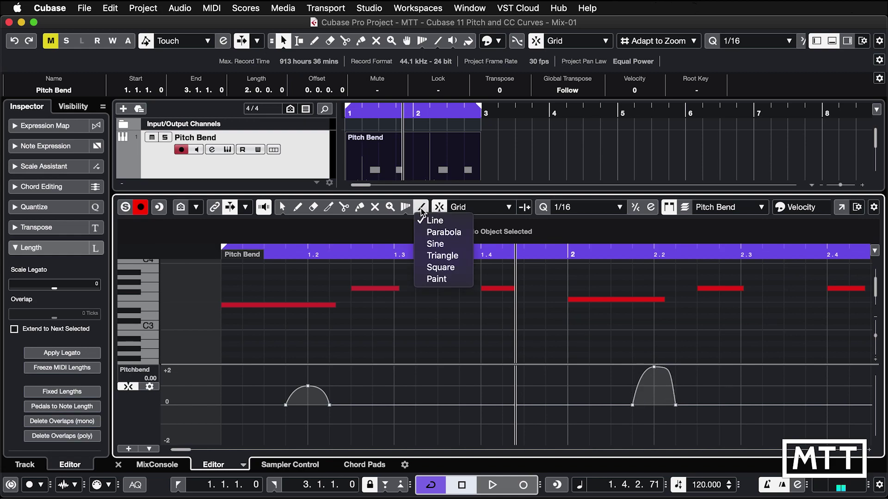
click(423, 217)
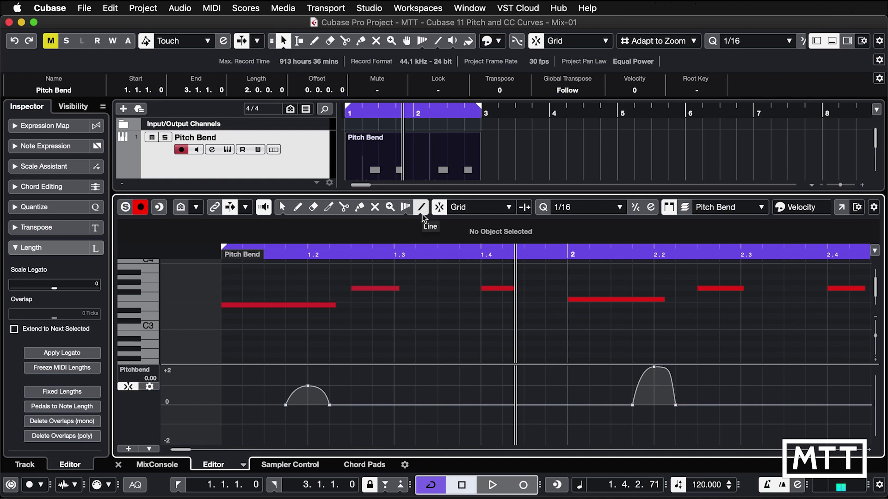
key(1)
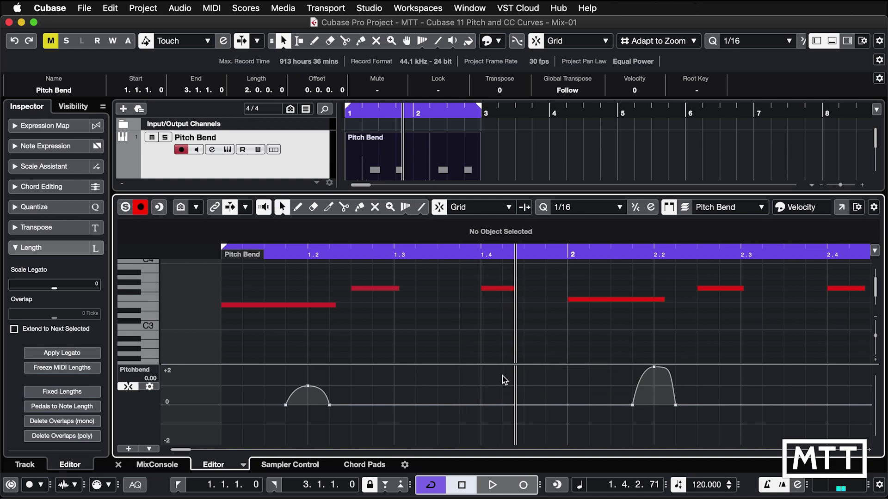
key(space)
key(space)
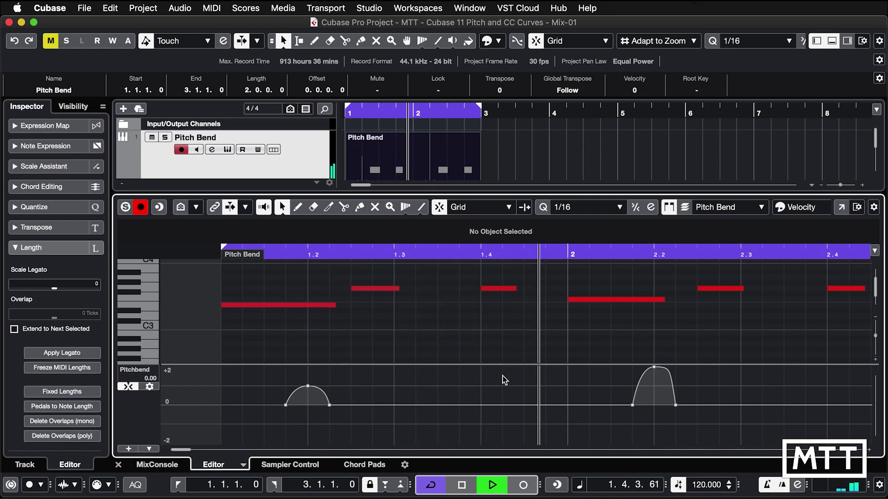
Select the second pitch-bend curve's points and move them earlier to start at 2.1.3.0
key(space)
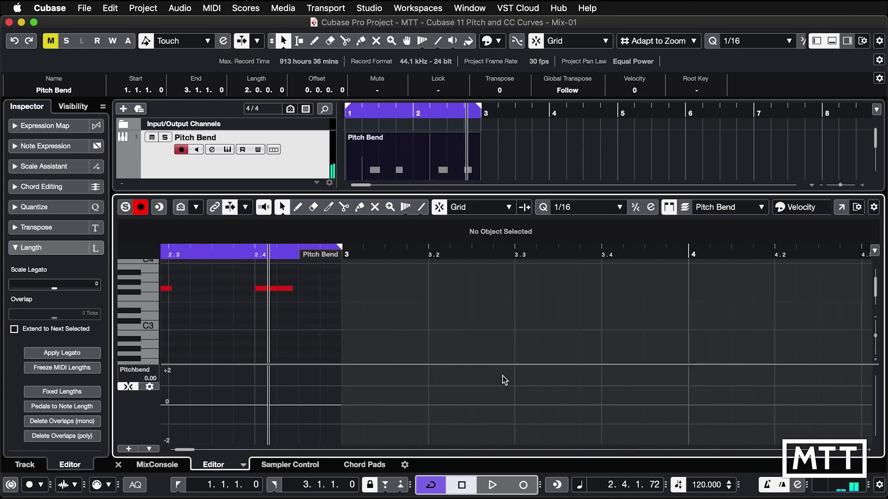
key(Home)
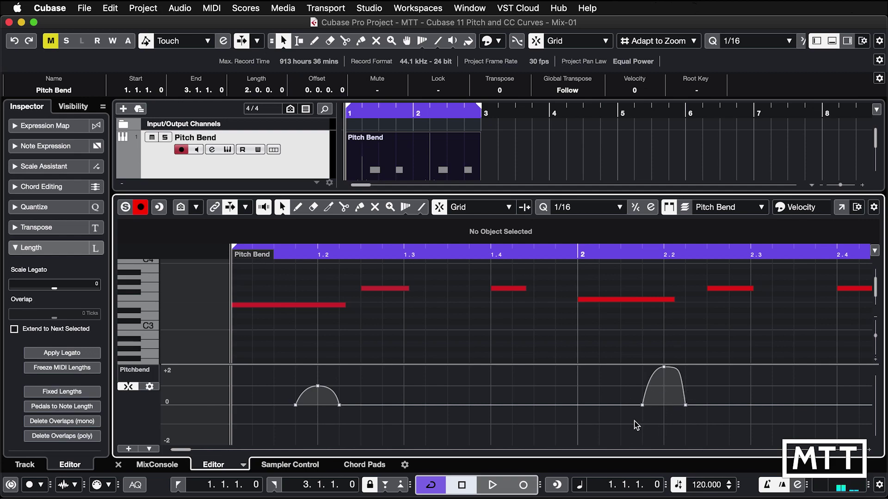
drag(636, 421, 700, 360)
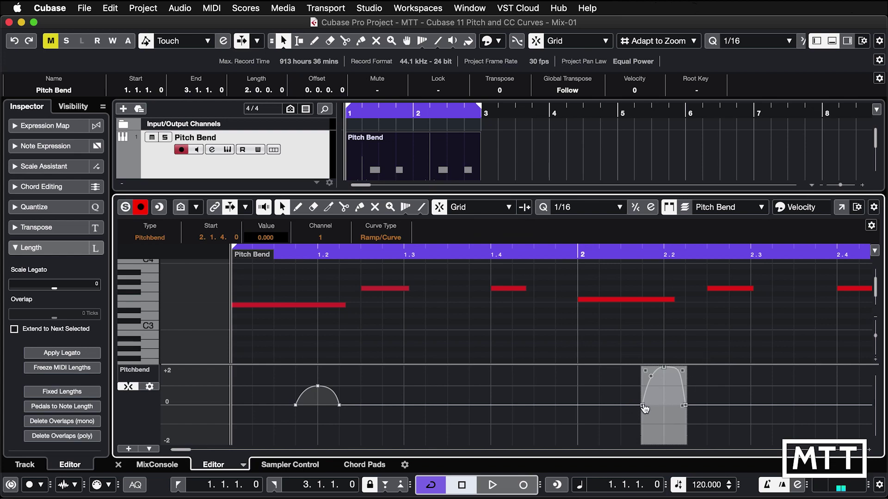
drag(650, 408, 628, 409)
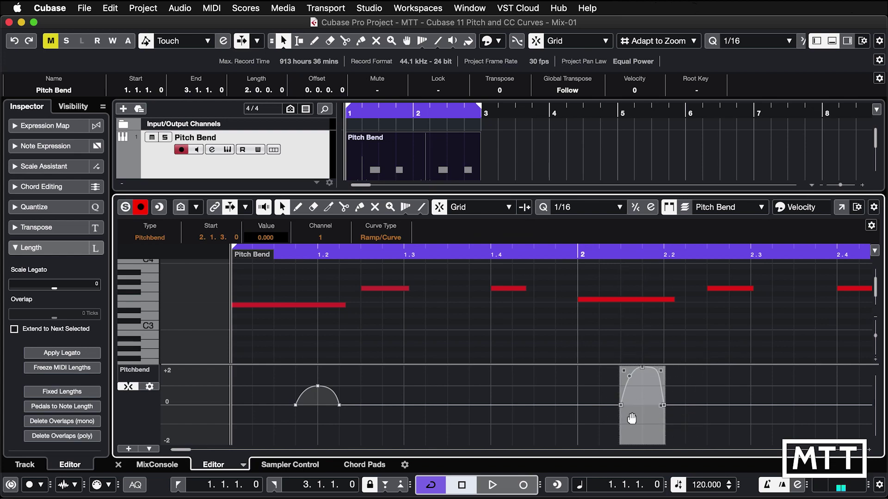
click(589, 431)
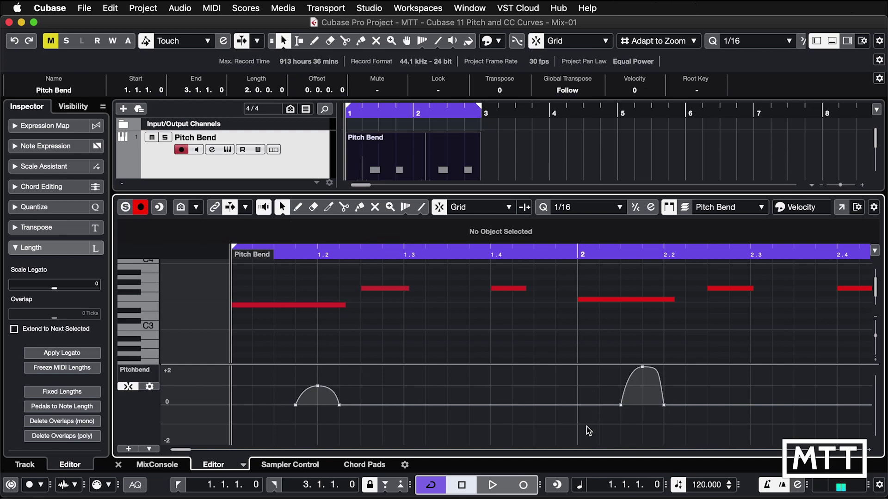
Play both bends to check them, then close the lower-zone Key Editor
key(space)
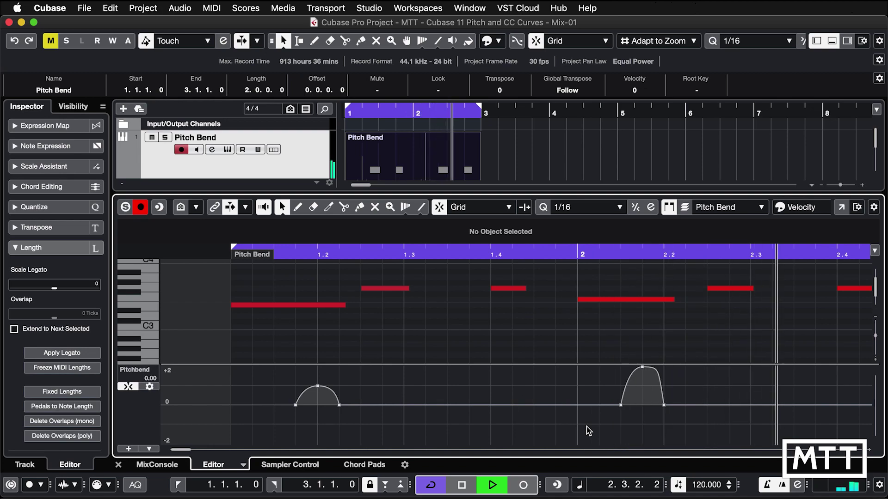
key(space)
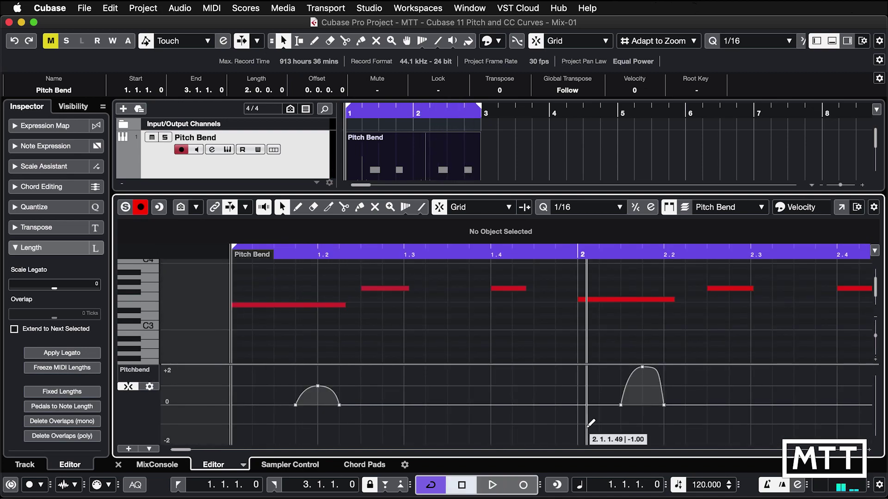
key(super+e)
Mute the Pitch Bend track, unmute and select MIDI CC, and play it back
click(152, 236)
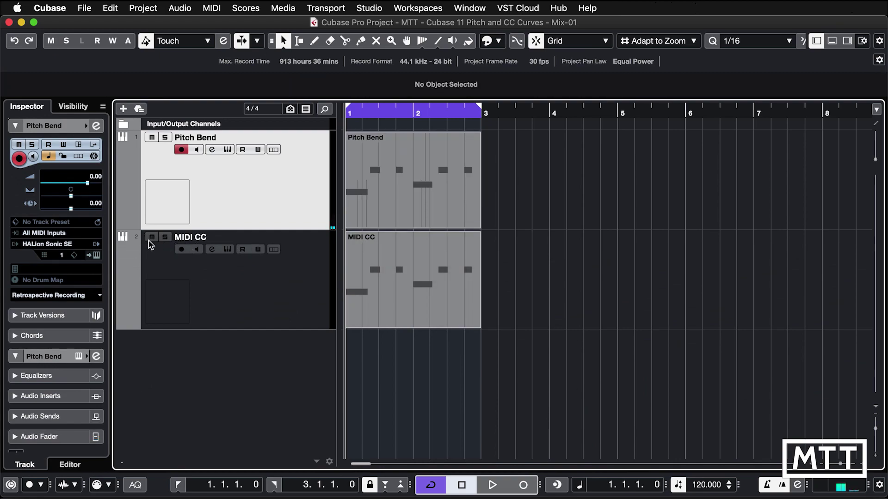
click(200, 285)
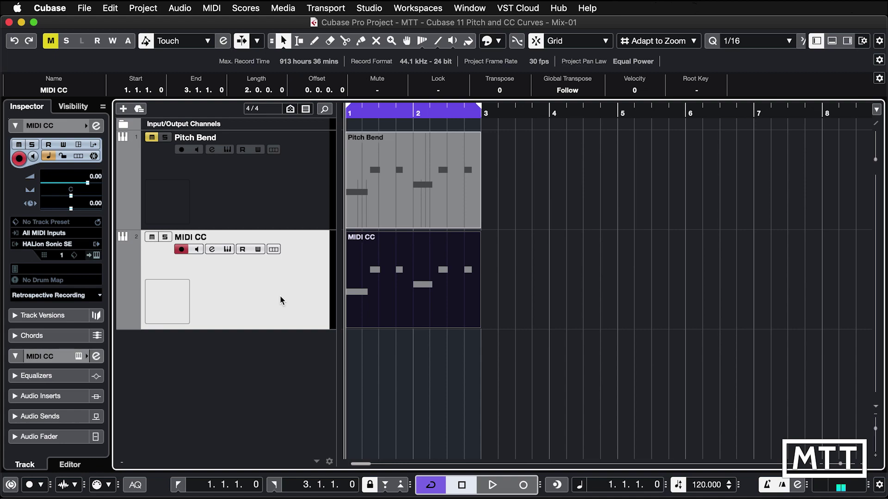
key(space)
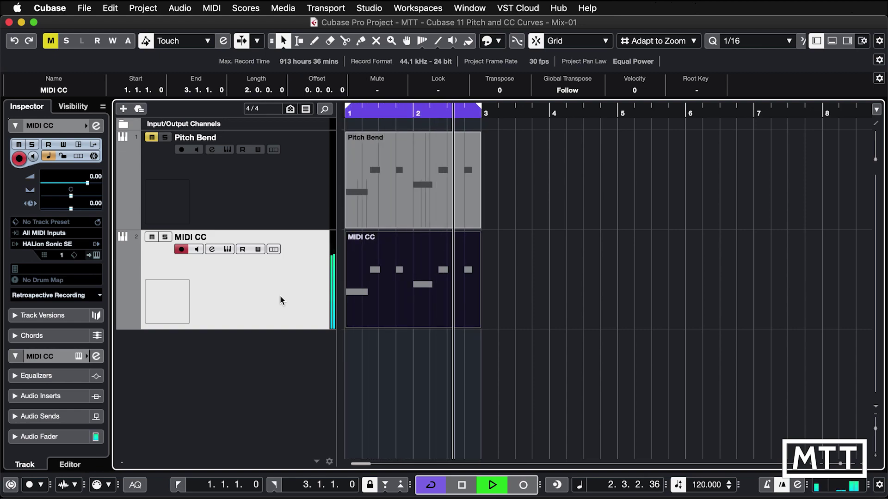
key(space)
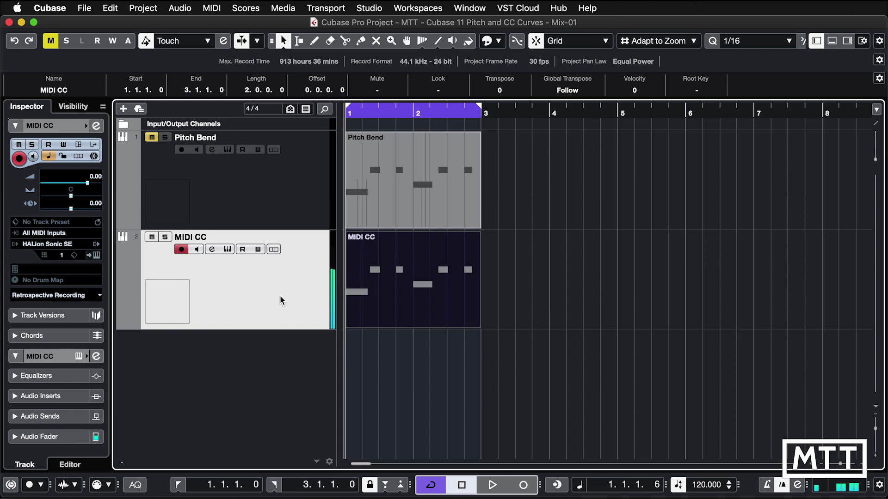
Zoom to bars 1–3 and record a controller pass onto the MIDI CC track
key(h)
key(h)
key(h)
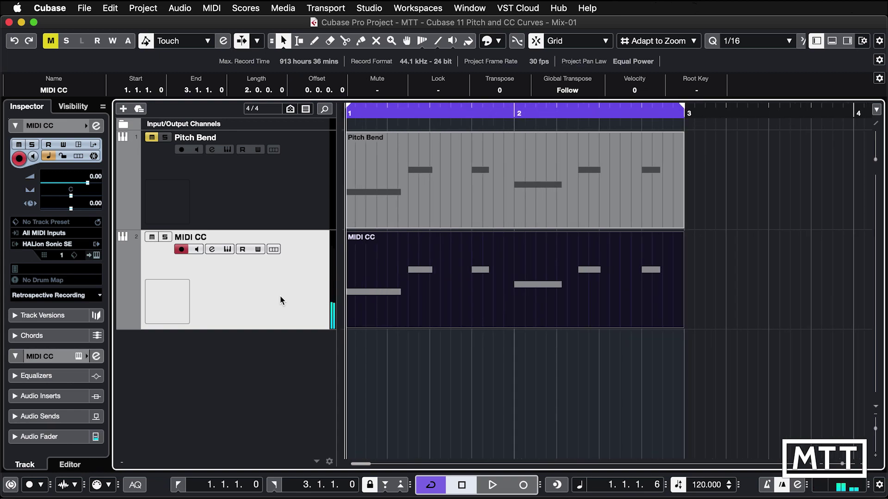
click(523, 485)
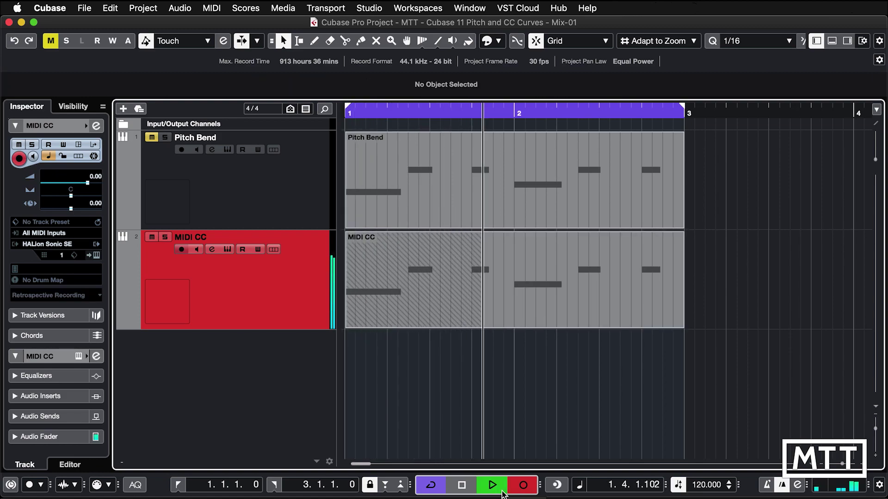
key(space)
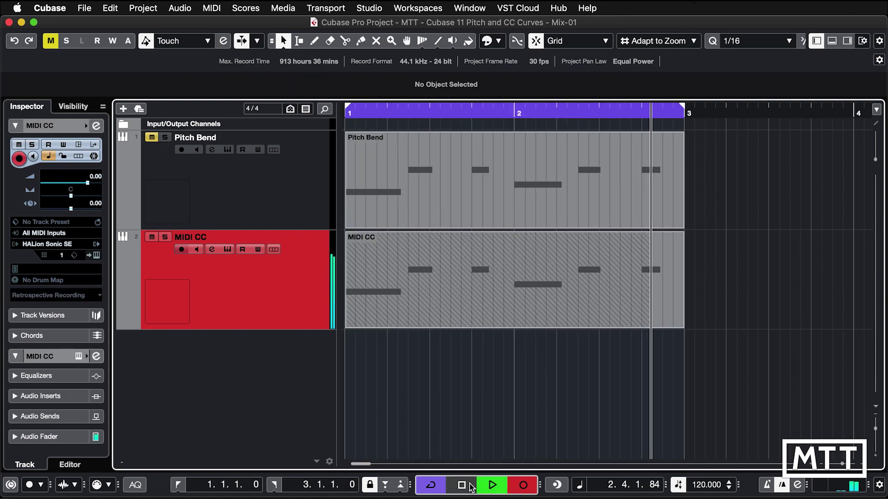
Open the recorded MIDI CC part and show its CC 5 (Portamento) curve in the controller lane
double_click(391, 319)
click(141, 373)
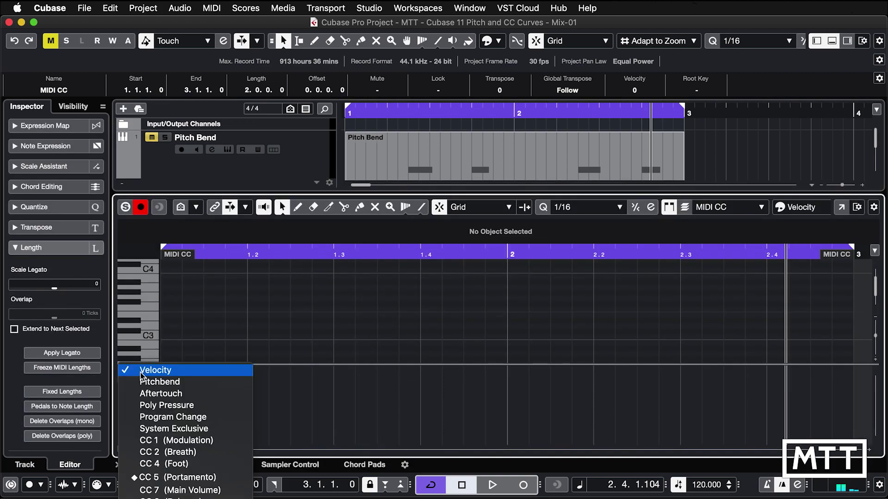
click(147, 479)
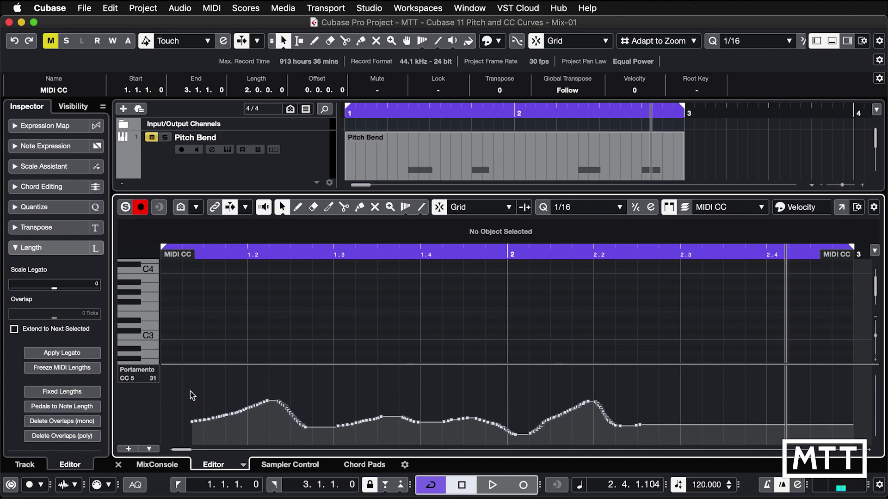
Delete all recorded Portamento points, then undo a misplaced first drawn point
drag(185, 390, 657, 445)
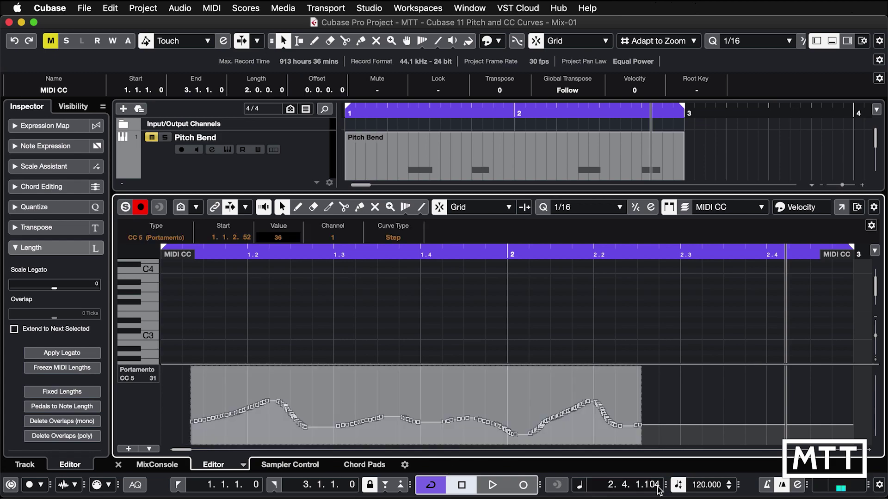
key(Delete)
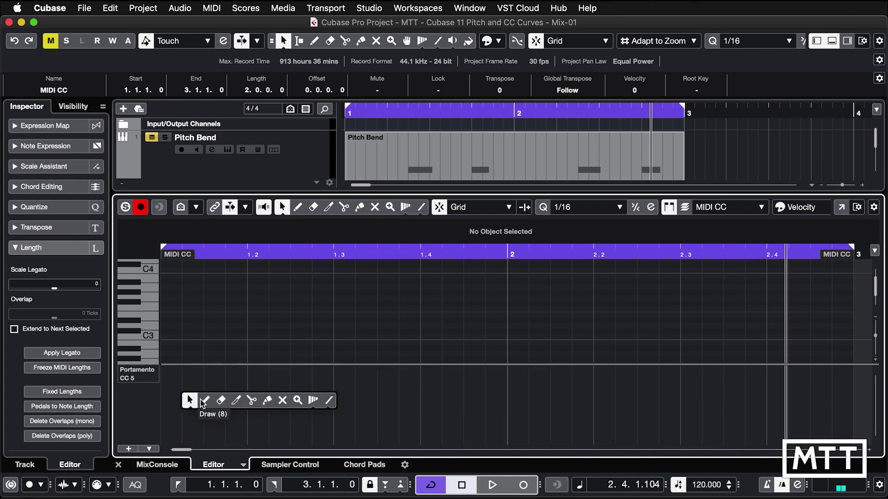
key(8)
click(199, 436)
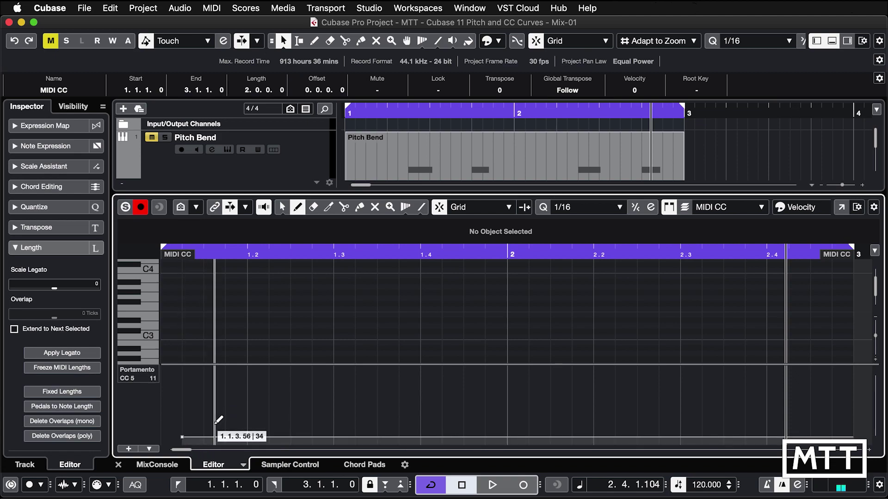
key(super+z)
Draw six Portamento points stepping low, high, lower, low, high, lower across bars 1–2
click(191, 442)
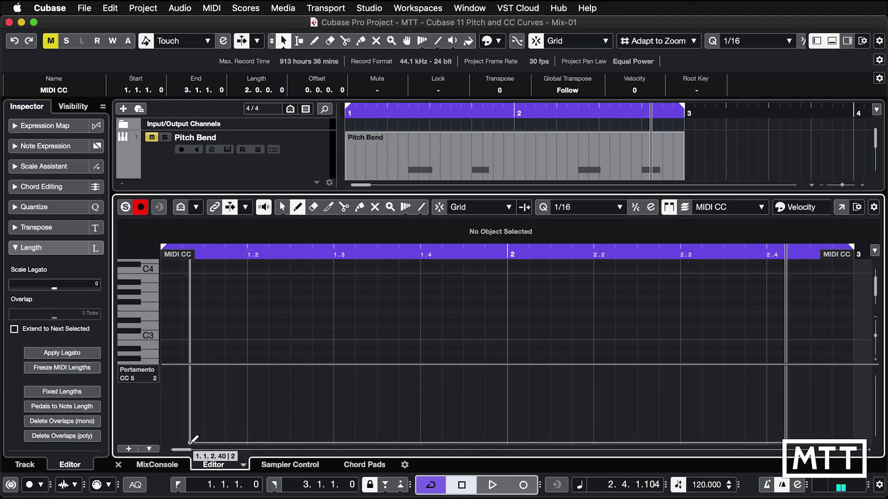
click(246, 396)
click(319, 413)
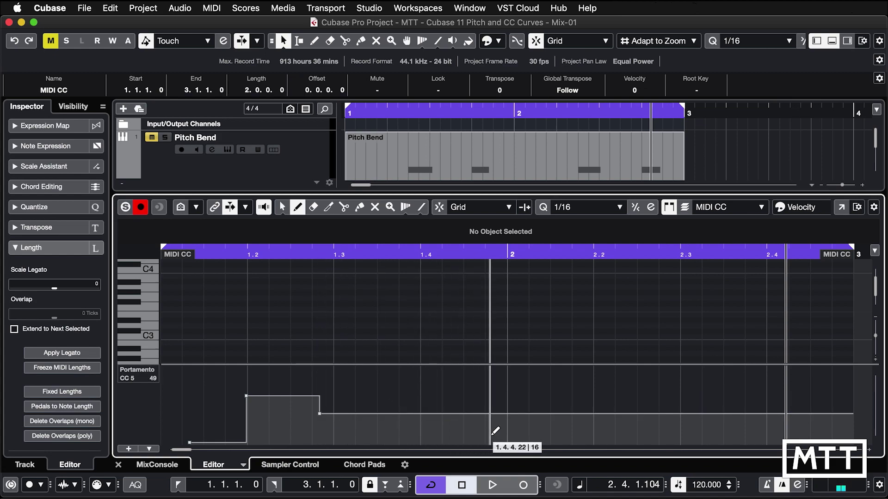
click(490, 435)
click(560, 396)
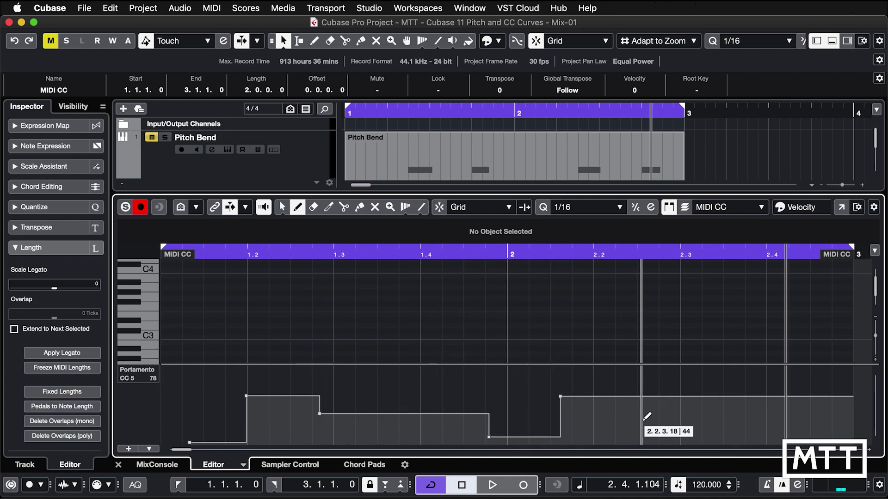
click(642, 424)
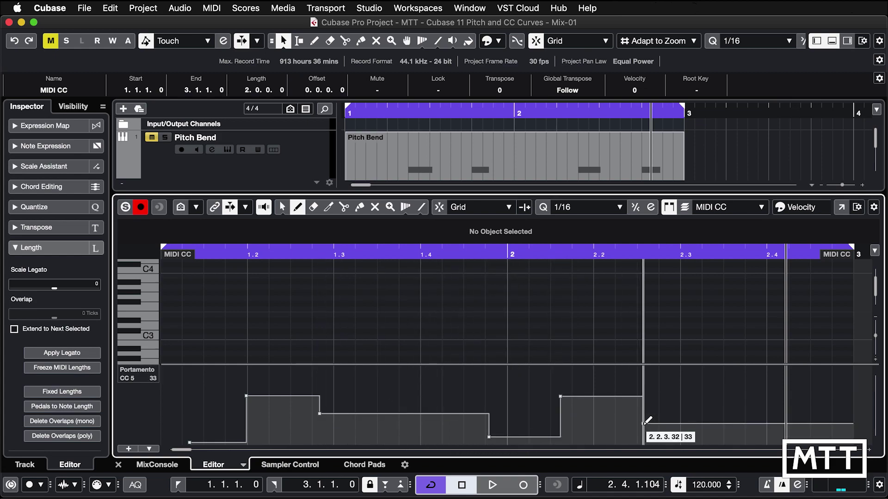
With the Object Selection tool, curve all five Portamento segments between points, then play and stop
click(283, 207)
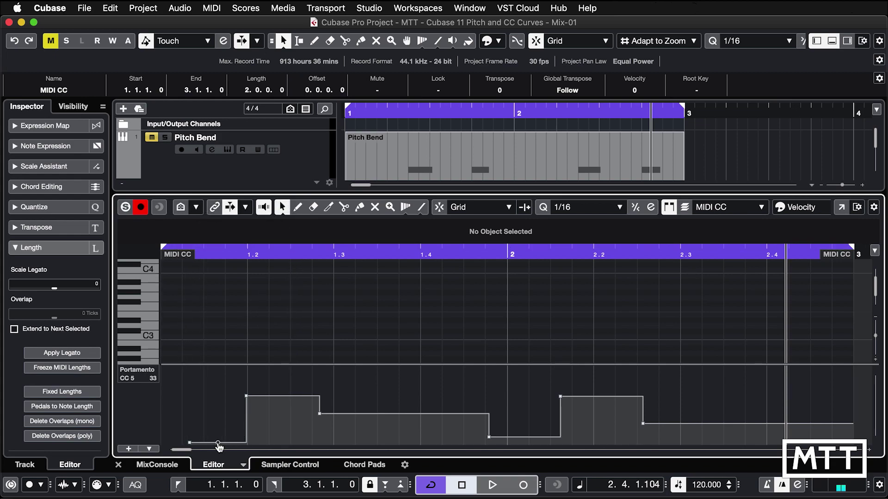
drag(218, 444, 211, 415)
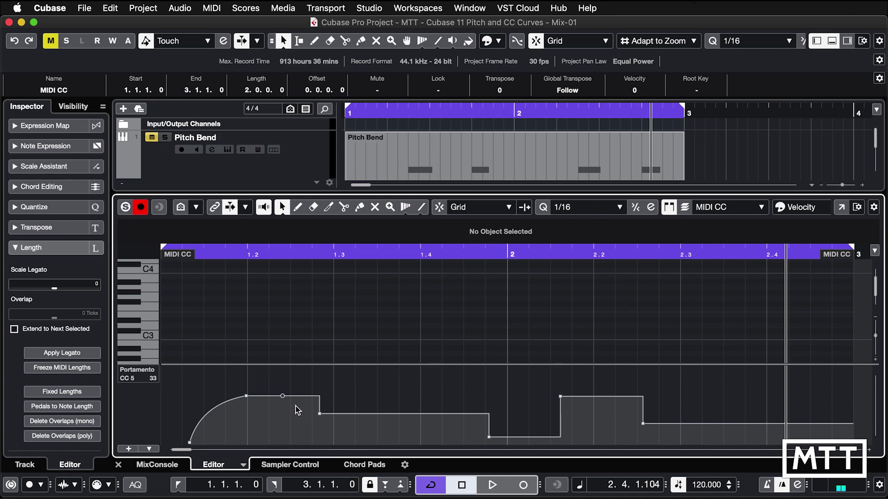
drag(285, 403, 283, 407)
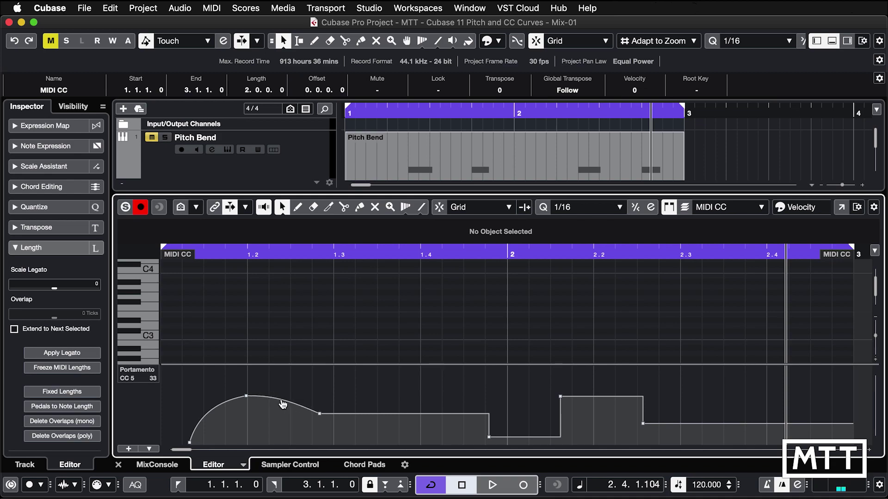
drag(406, 419, 407, 421)
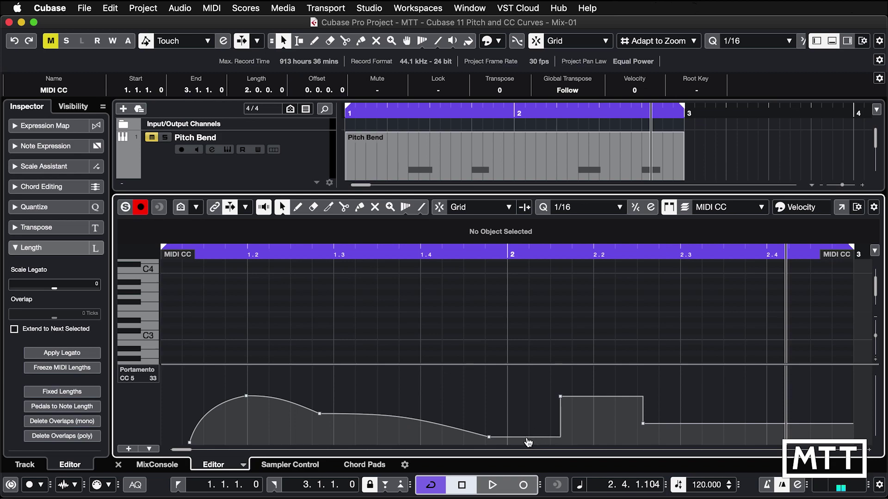
drag(528, 442, 534, 430)
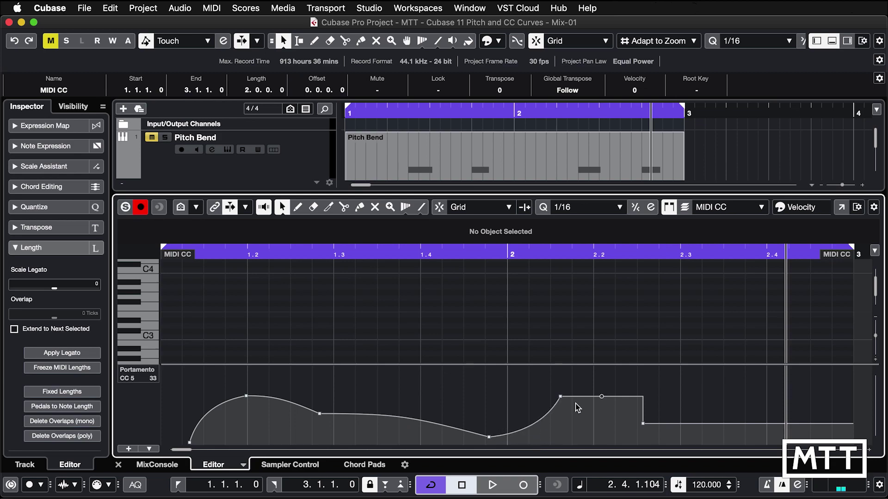
drag(602, 401, 600, 407)
key(space)
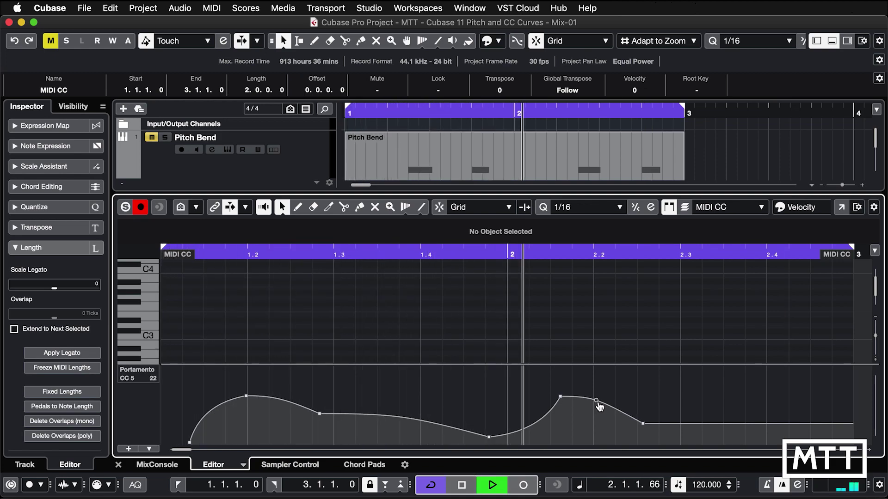
key(space)
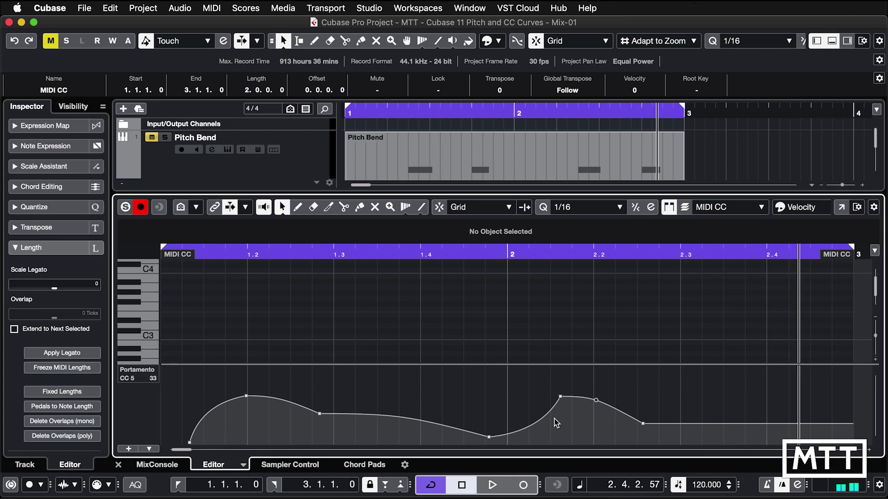
Reshape the curve after the first peak to 1.2.3.13, value 42, and audition from the start
drag(323, 419, 294, 423)
key(Home)
key(space)
key(space)
key(Home)
key(space)
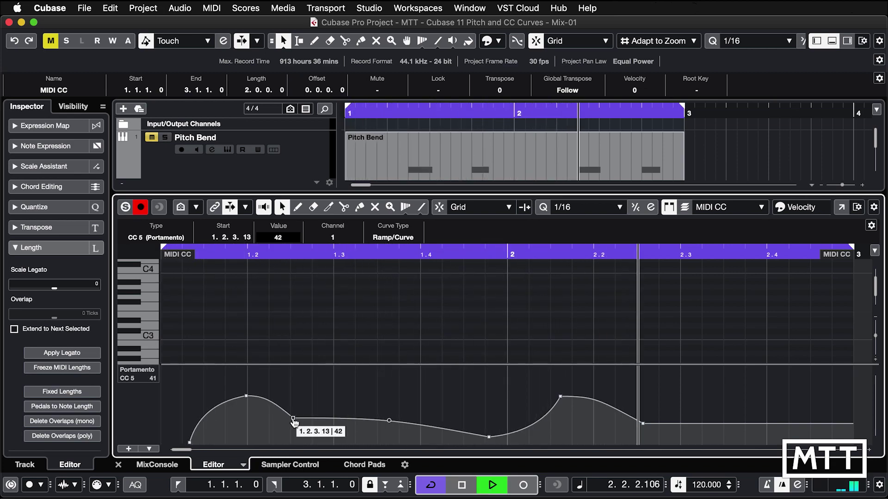
key(space)
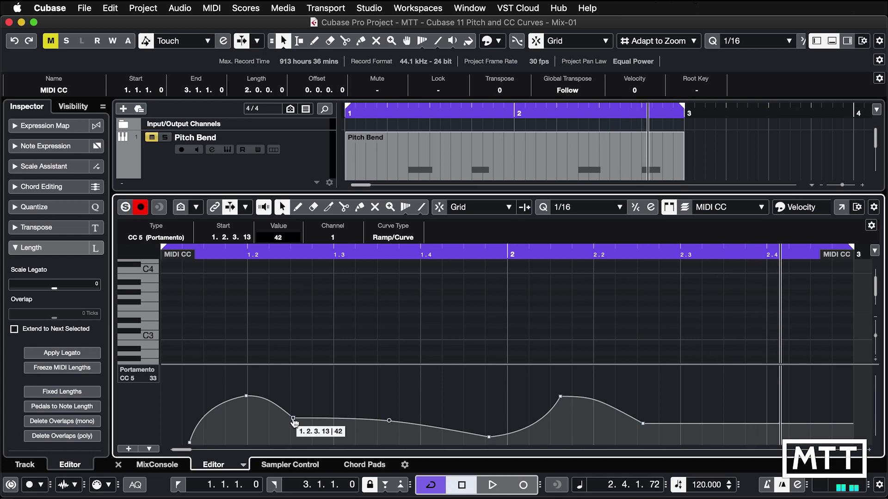